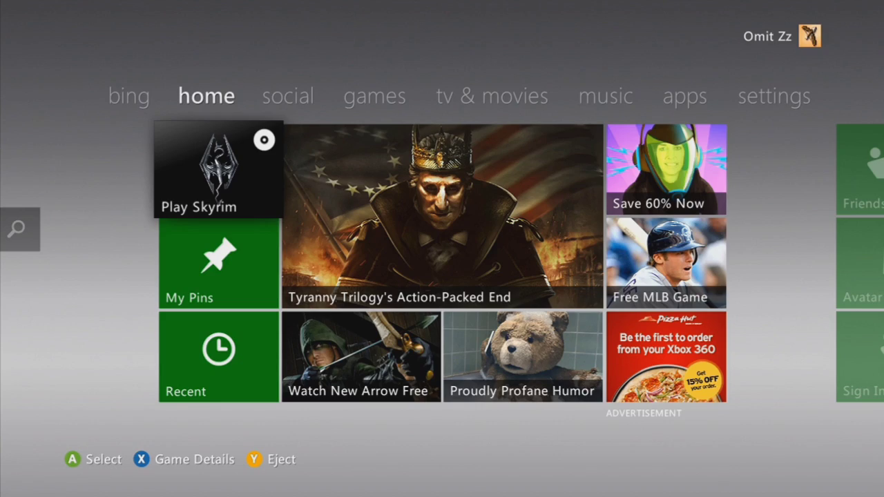
pyautogui.press('Right')
pyautogui.press('Right')
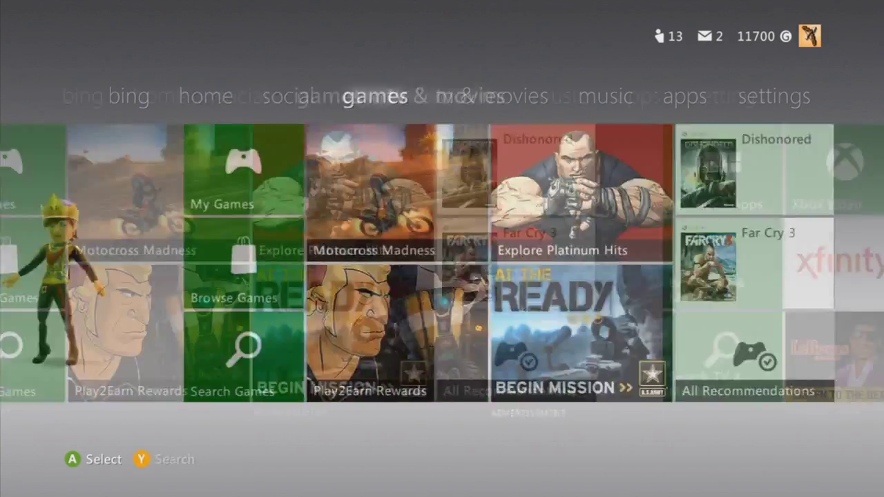
pyautogui.press('Right')
pyautogui.press('Right')
pyautogui.press('Left')
pyautogui.press('Left')
pyautogui.press('Left')
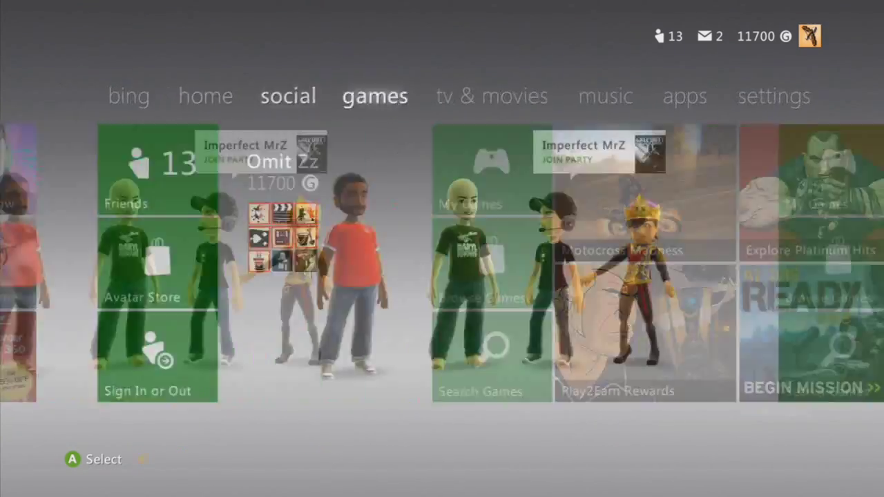
pyautogui.press('Right')
pyautogui.press('Right')
pyautogui.press('Right')
pyautogui.press('Right')
pyautogui.press('Right')
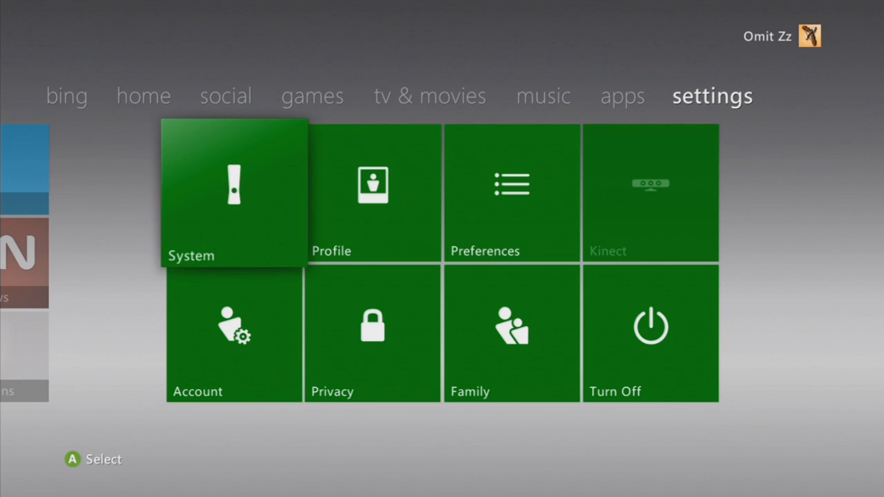
# Step: Open the console's System Settings from the Xbox Guide
pyautogui.press('Home')
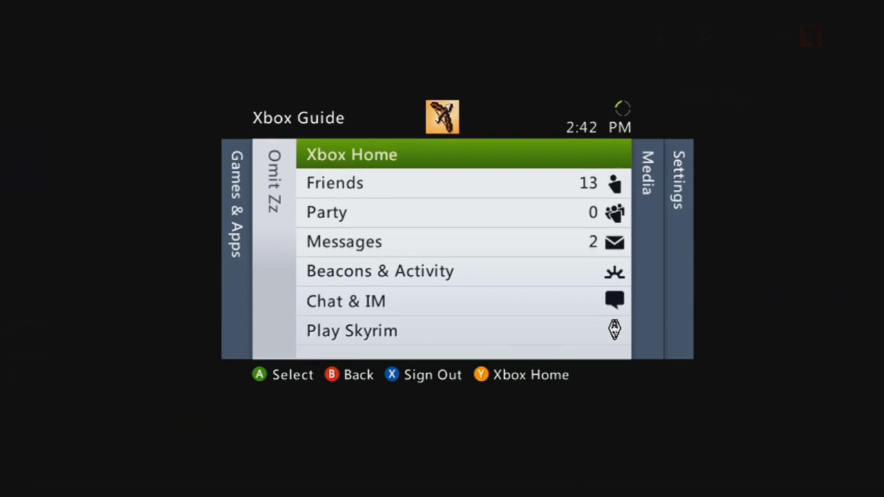
pyautogui.press('Right')
pyautogui.press('Right')
pyautogui.press('Down')
pyautogui.press('Down')
pyautogui.press('Down')
pyautogui.press('Return')
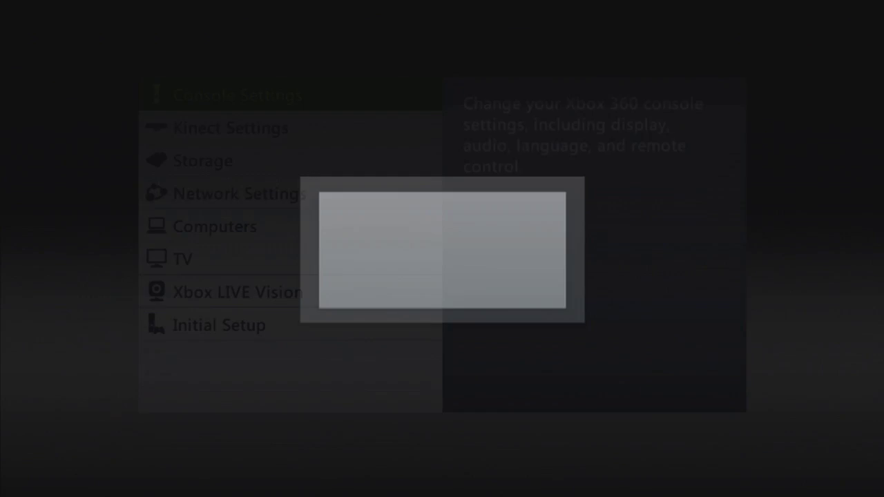
# Step: Open the contents of the USB drive from the console's storage devices
pyautogui.press('Down')
pyautogui.press('Down')
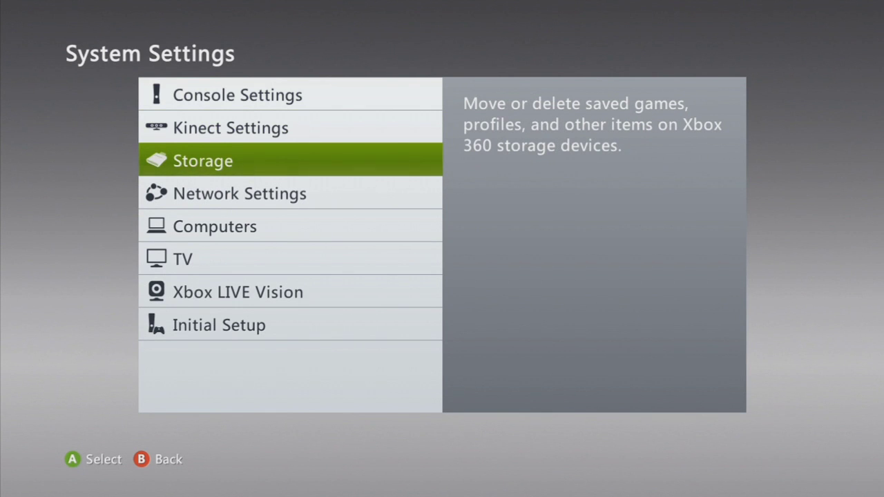
pyautogui.press('Return')
pyautogui.press('Down')
pyautogui.press('Down')
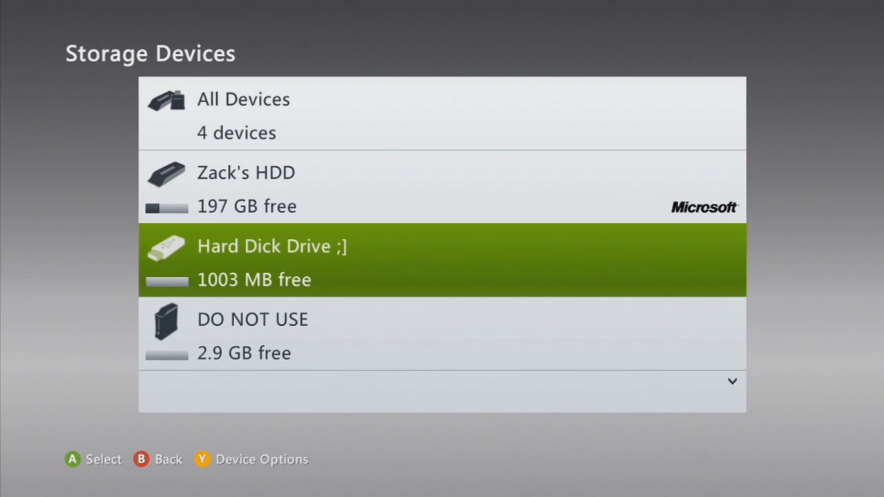
pyautogui.press('Return')
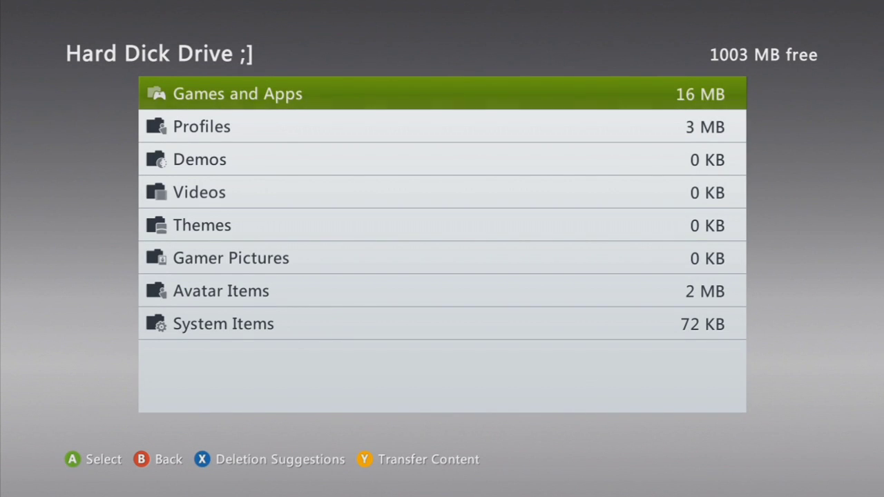
# Step: Check the Profiles folder on the USB drive, and return to the storage devices list
pyautogui.press('Down')
pyautogui.press('Up')
pyautogui.press('Down')
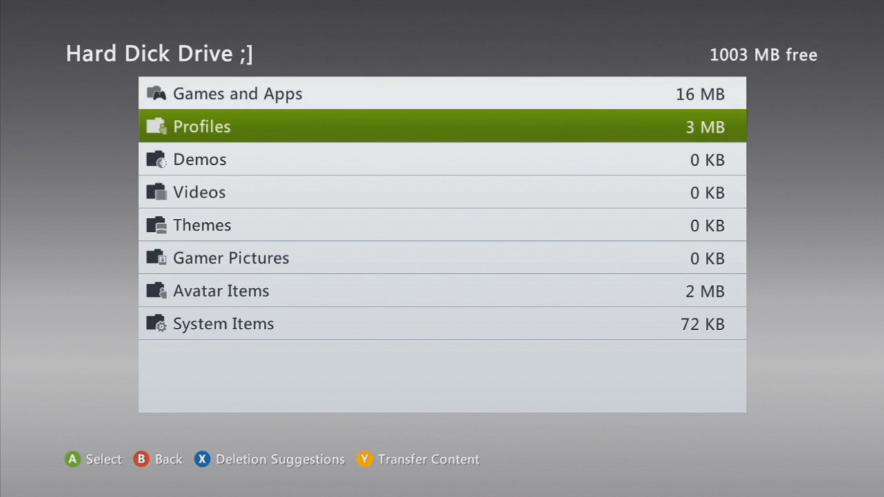
pyautogui.press('Return')
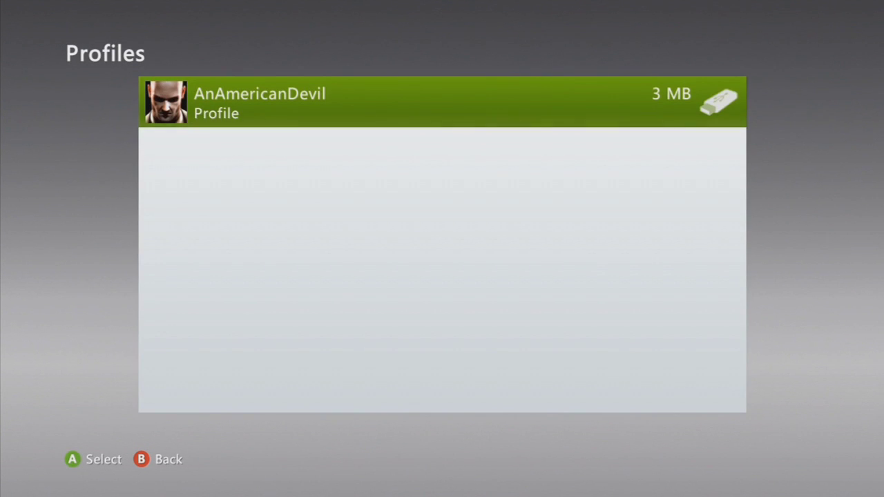
pyautogui.press('Escape')
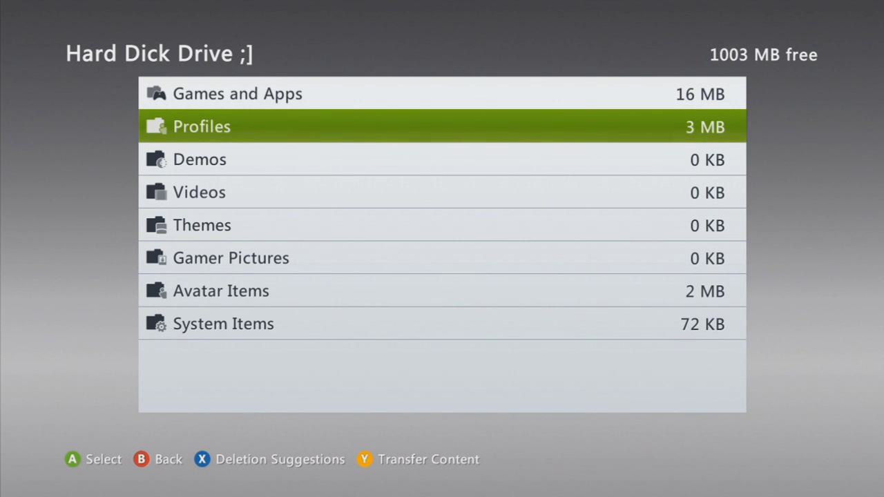
pyautogui.press('Escape')
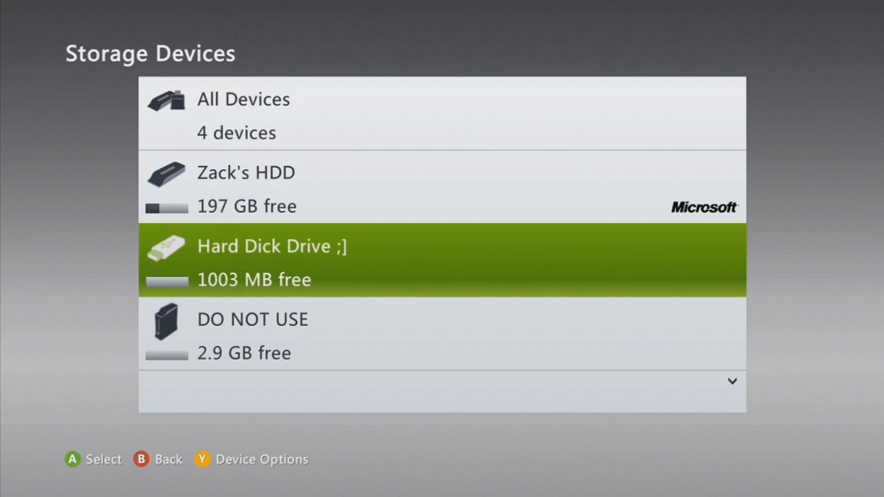
# Step: Start a content transfer from the USB drive through its device options
pyautogui.press('Down')
pyautogui.press('Up')
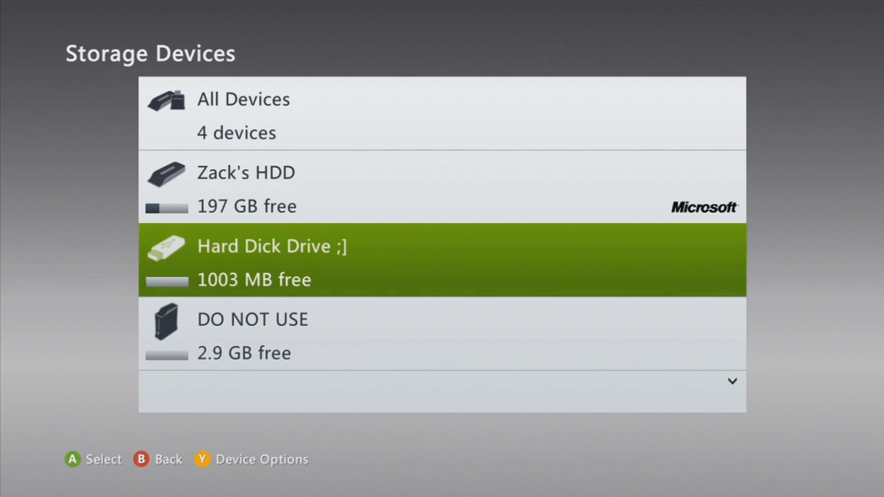
pyautogui.press('Up')
pyautogui.press('Down')
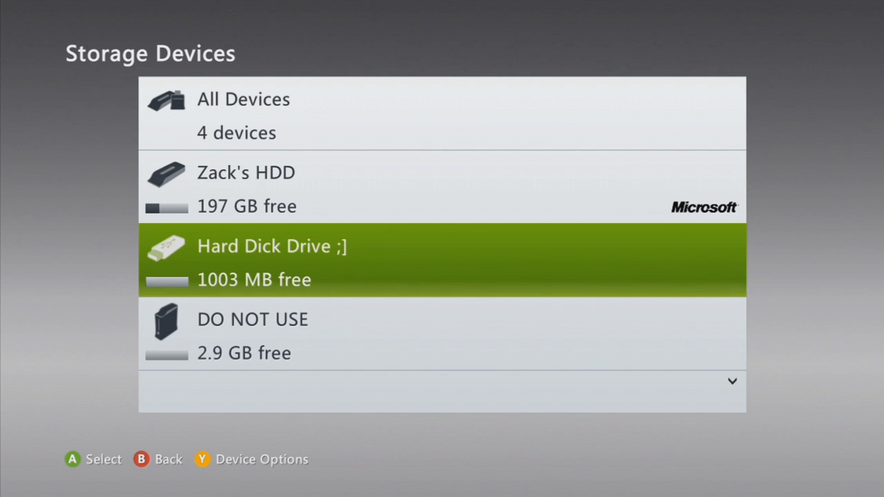
pyautogui.press('y')
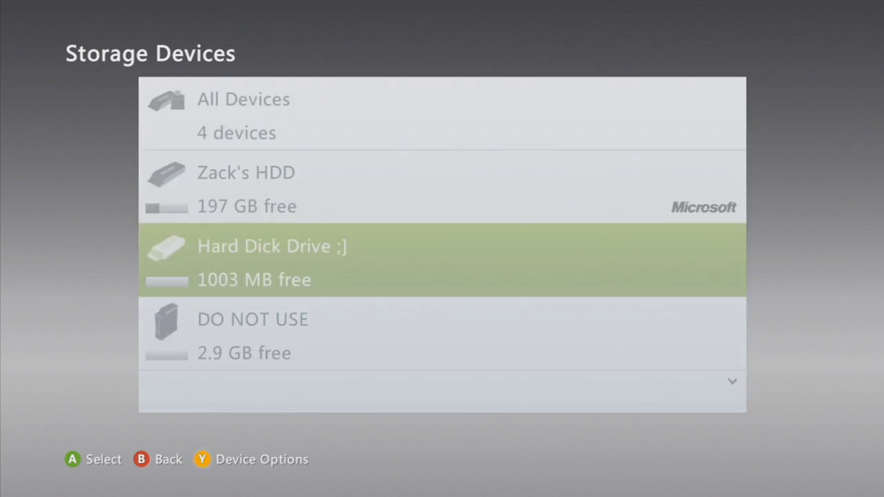
pyautogui.press('Down')
pyautogui.press('Down')
pyautogui.press('Down')
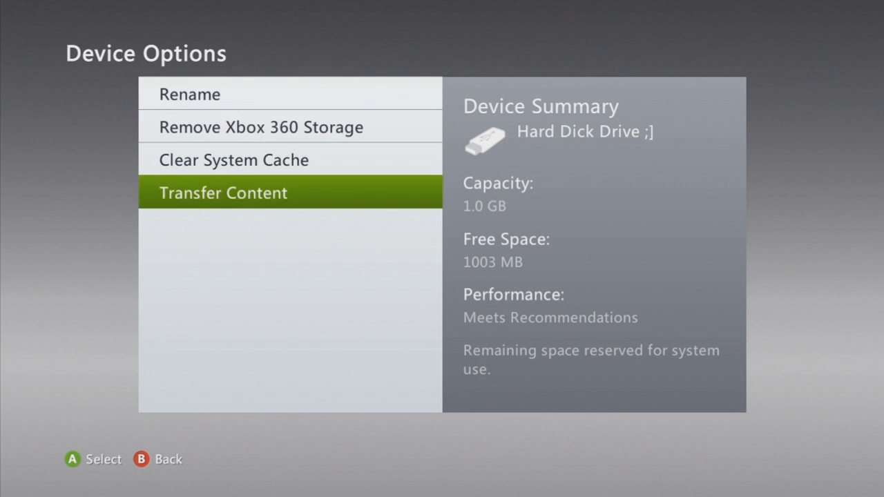
pyautogui.press('Return')
# Step: Move the USB drive's content to the DO NOT USE device, replacing all items that already exist there
pyautogui.press('Down')
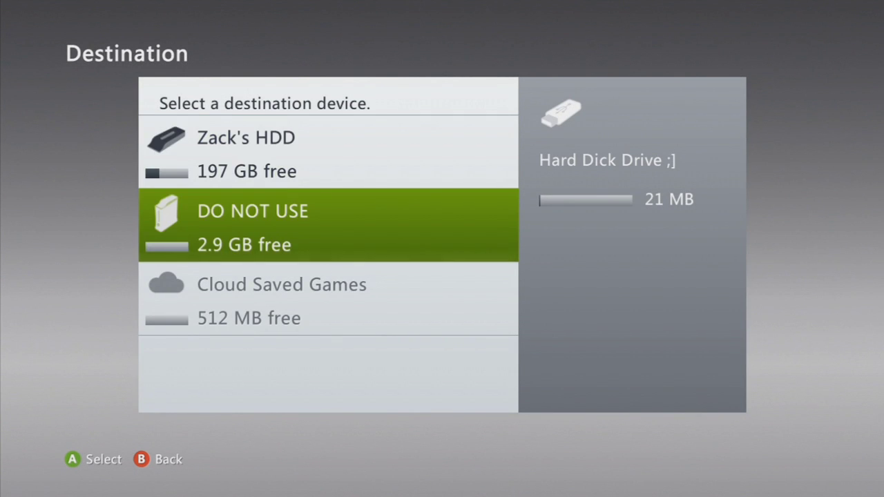
pyautogui.press('Up')
pyautogui.press('Down')
pyautogui.press('Up')
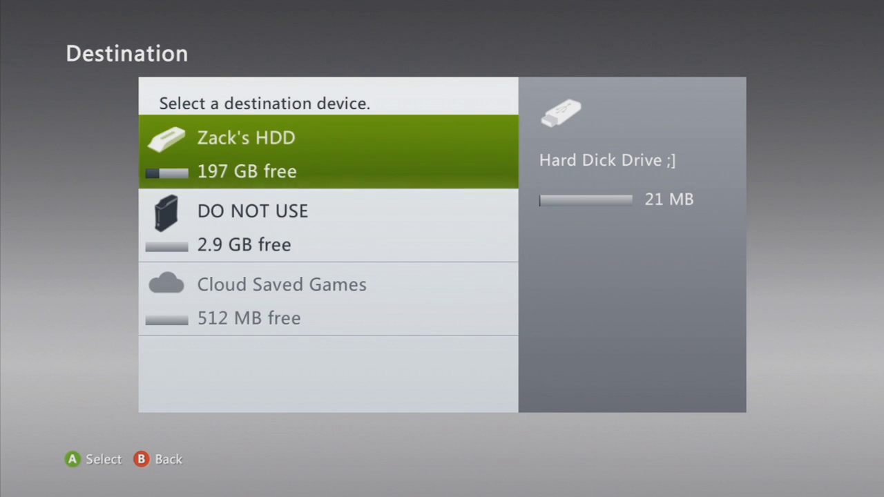
pyautogui.press('Down')
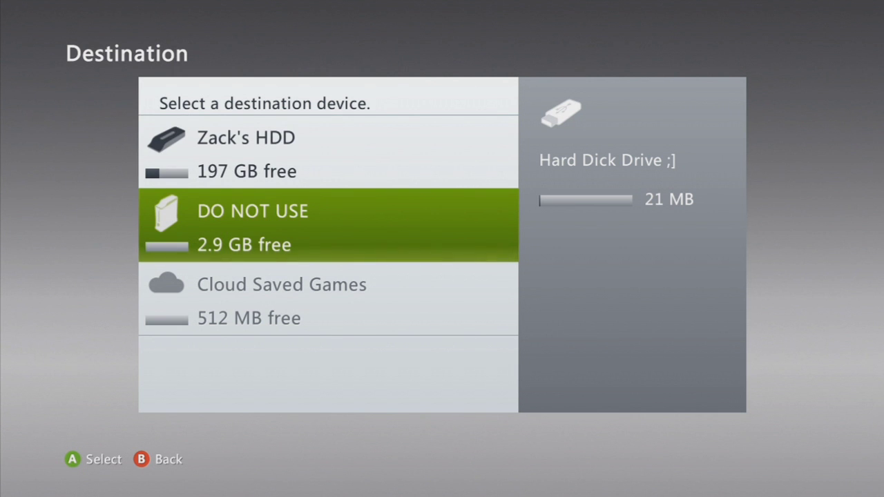
pyautogui.press('Return')
pyautogui.press('Right')
pyautogui.press('Return')
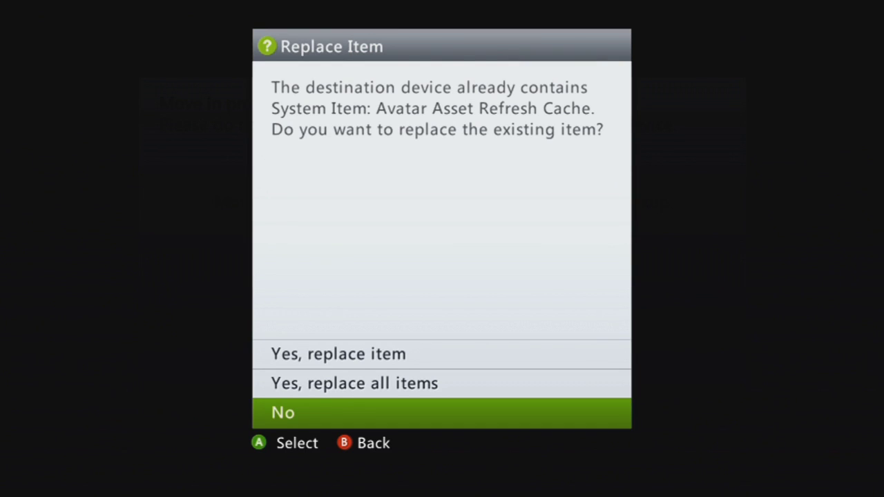
pyautogui.press('Up')
pyautogui.press('Return')
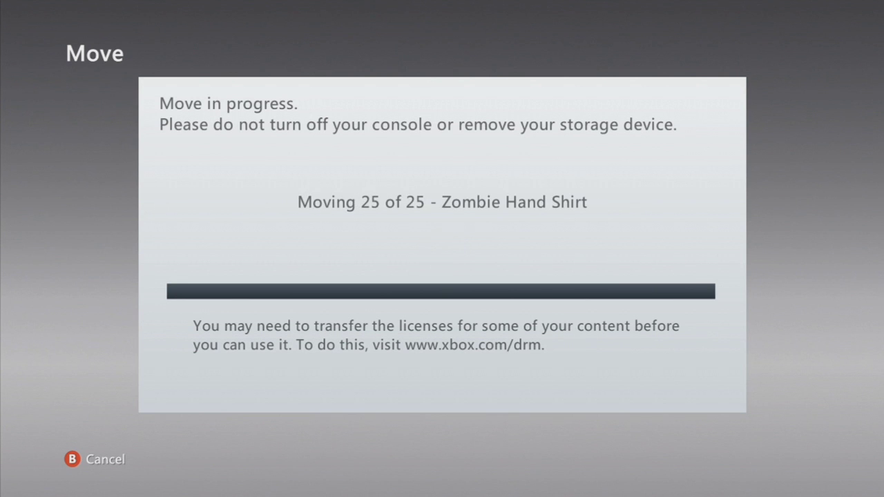
pyautogui.press('Return')
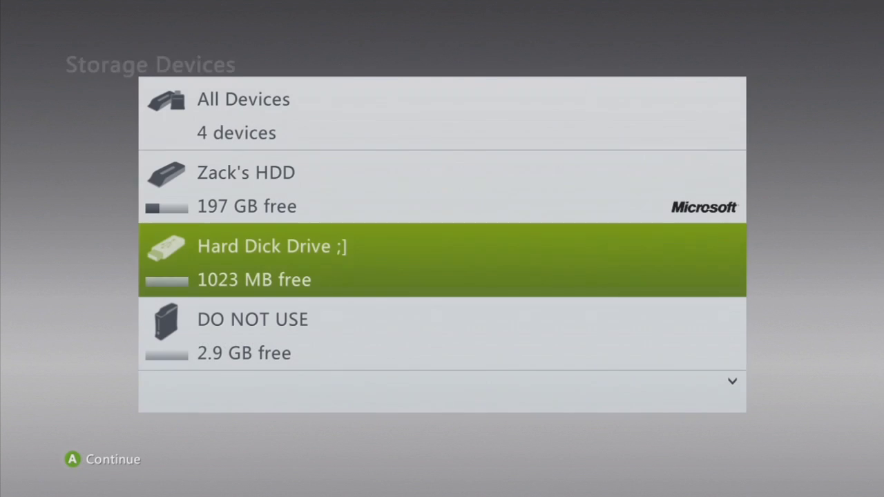
# Step: Examine the avatar items still stored on the USB drive after the transfer
pyautogui.press('Return')
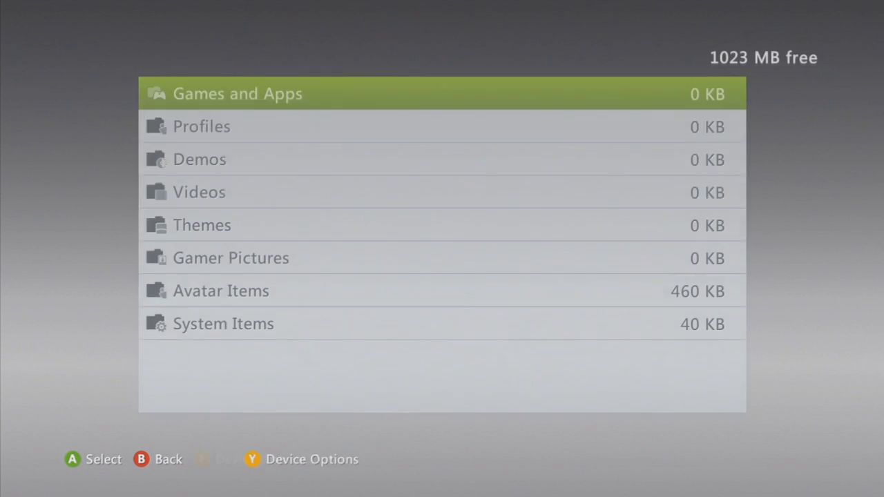
pyautogui.press('Down')
pyautogui.press('Down')
pyautogui.press('Down')
pyautogui.press('Down')
pyautogui.press('Down')
pyautogui.press('Down')
pyautogui.press('Return')
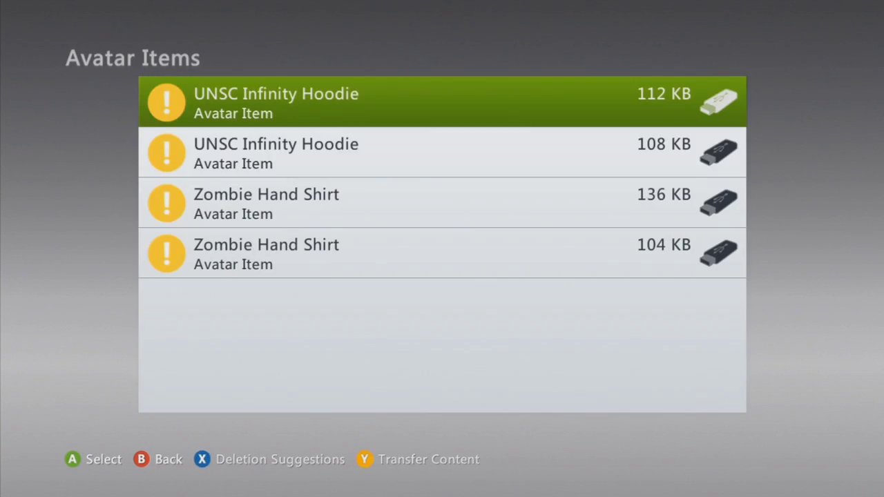
pyautogui.press('Down')
pyautogui.press('Down')
pyautogui.press('Down')
pyautogui.press('Down')
pyautogui.press('Escape')
# Step: Check the USB drive's system items and its avatar items again, and return to the storage devices list
pyautogui.press('Down')
pyautogui.press('Return')
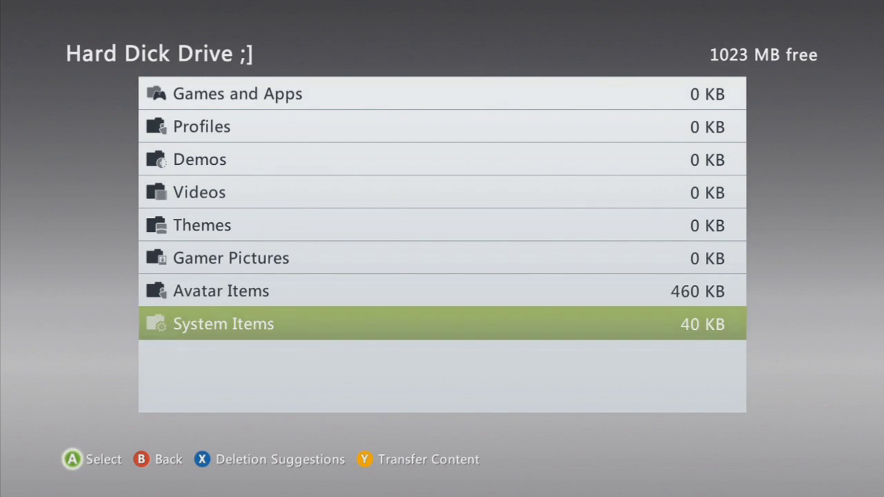
pyautogui.press('Escape')
pyautogui.press('Up')
pyautogui.press('Return')
pyautogui.press('Down')
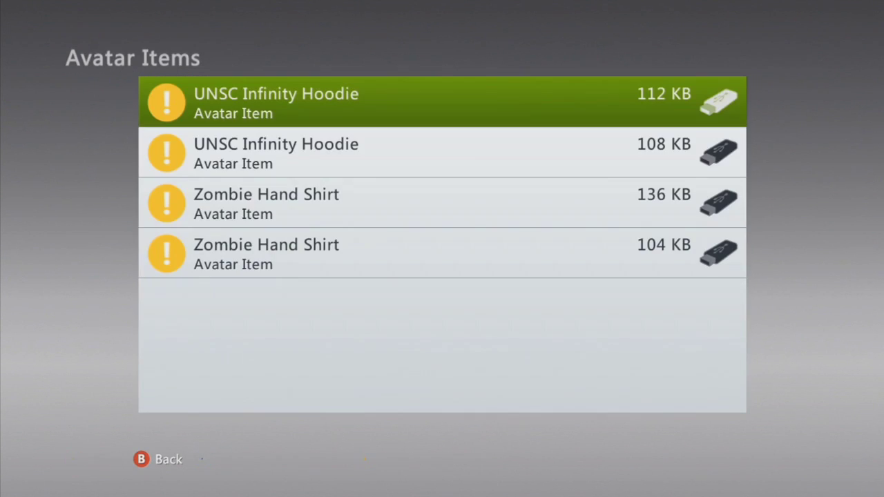
pyautogui.press('Down')
pyautogui.press('Down')
pyautogui.press('Escape')
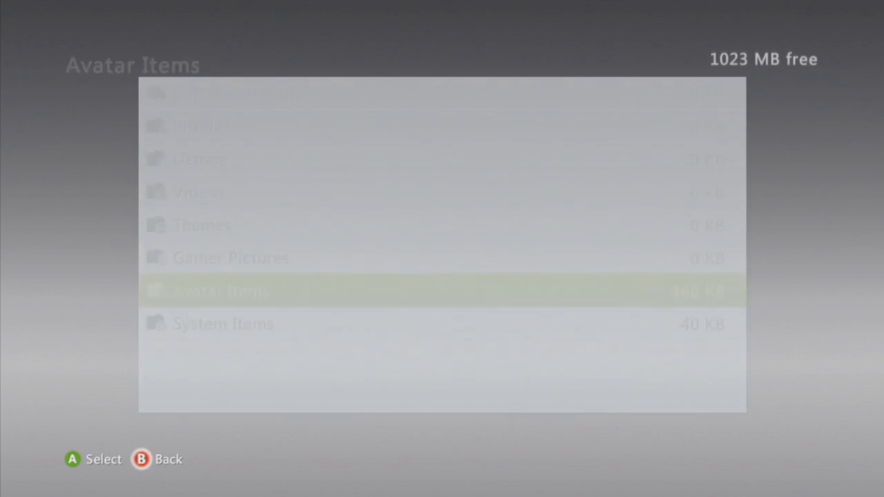
pyautogui.press('Up')
pyautogui.press('Up')
pyautogui.press('Up')
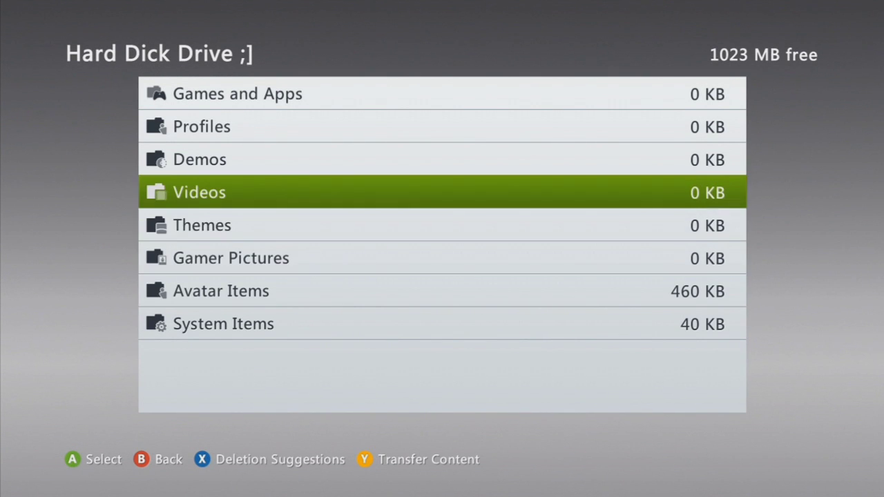
pyautogui.press('Escape')
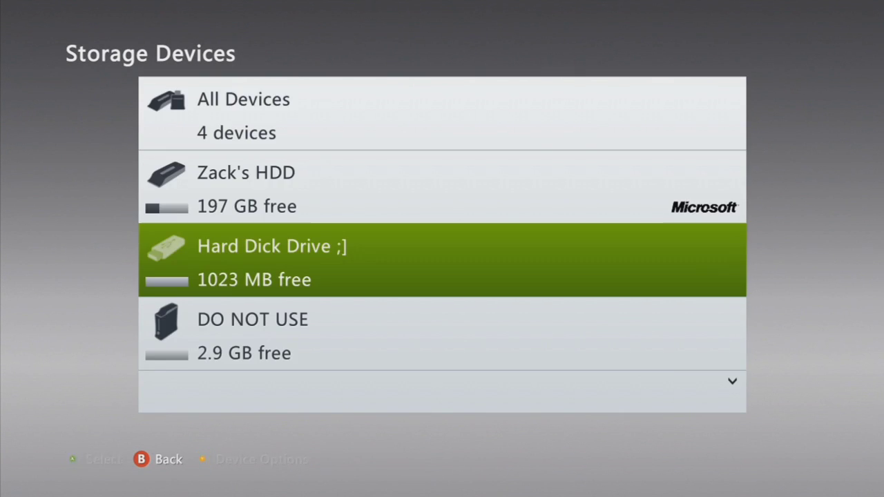
# Step: Remove the Xbox 360 storage from the USB drive and confirm the deletion of its content
pyautogui.press('y')
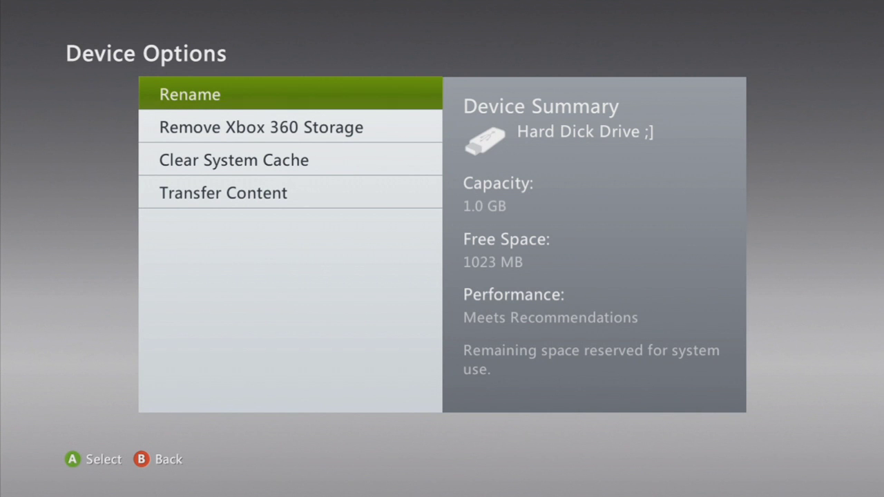
pyautogui.press('Down')
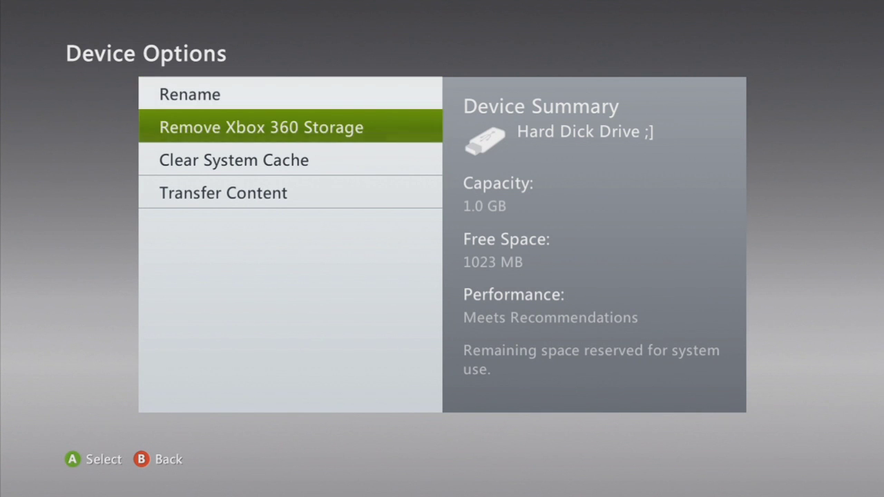
pyautogui.press('Return')
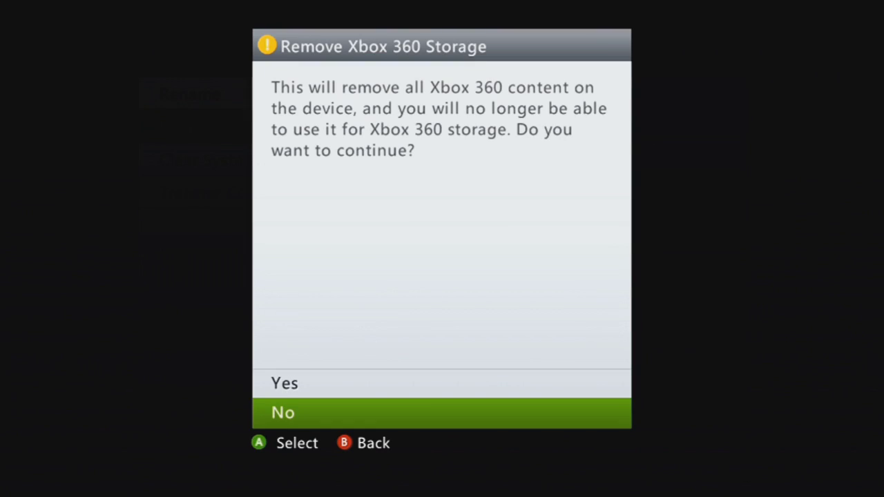
pyautogui.press('Up')
pyautogui.press('Return')
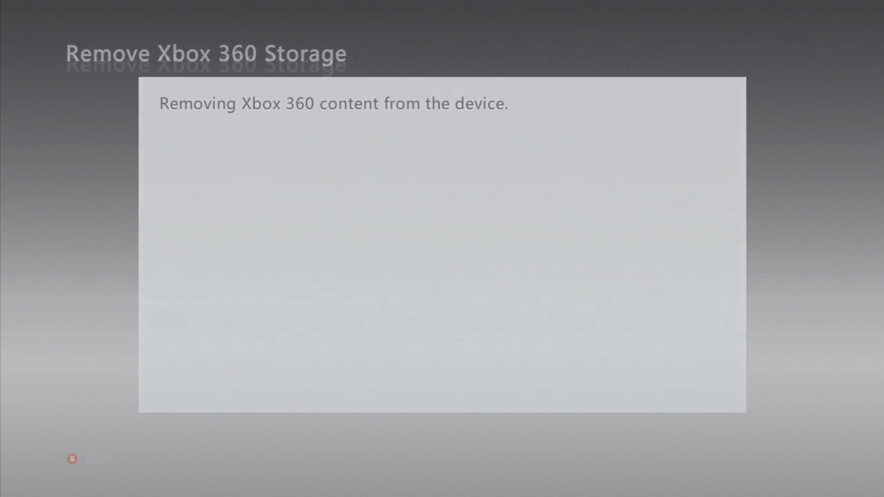
# Step: Configure the USB Storage Device with the Customize option, reserving about 1 GB for Xbox 360 storage
pyautogui.press('Down')
pyautogui.press('Down')
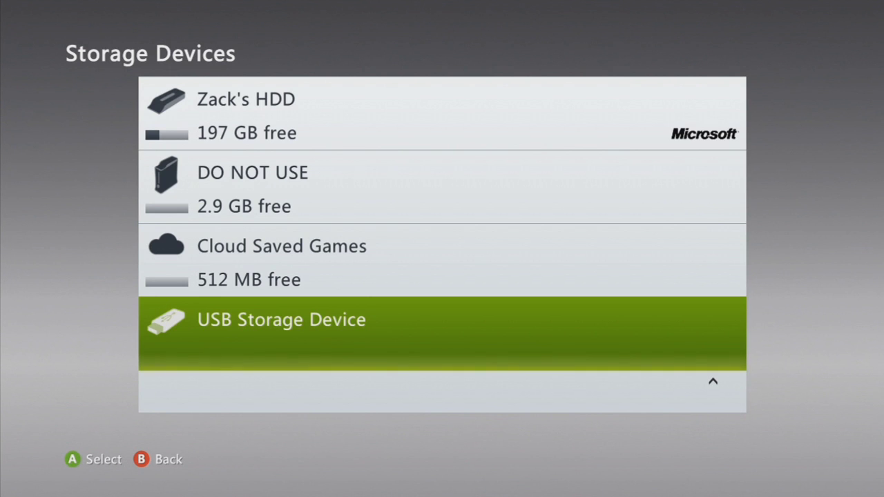
pyautogui.press('Return')
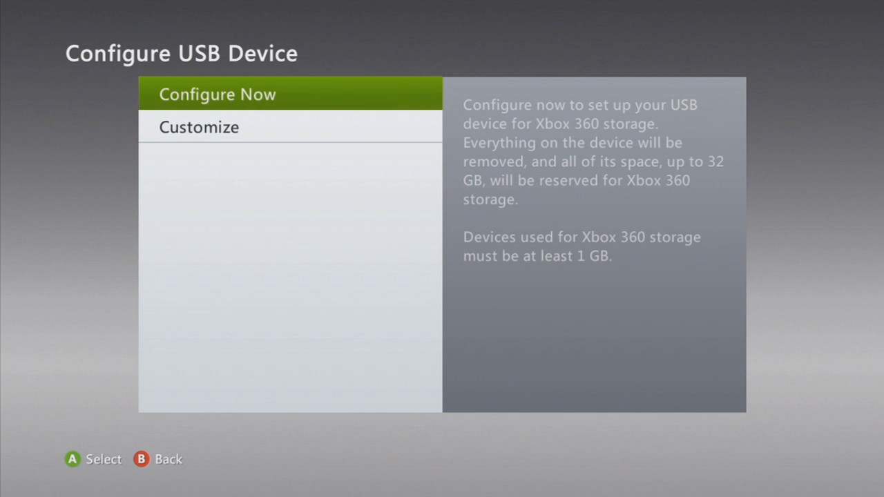
pyautogui.press('Down')
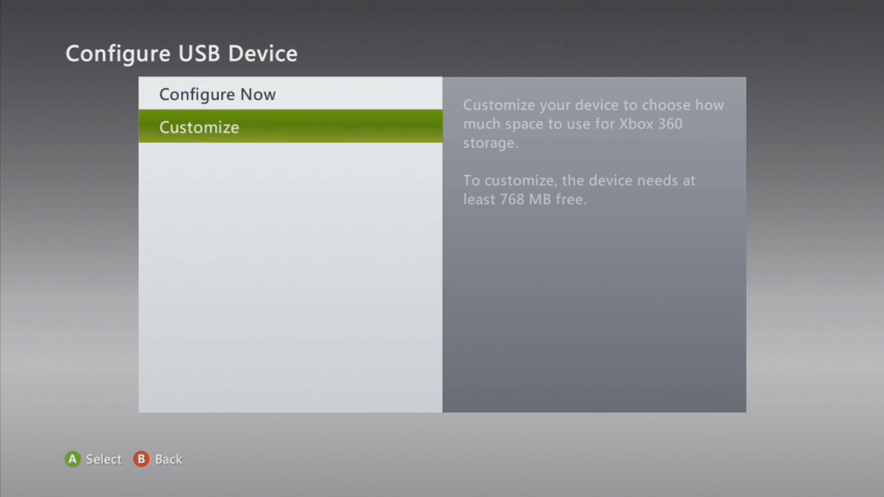
pyautogui.press('Return')
pyautogui.press('Left')
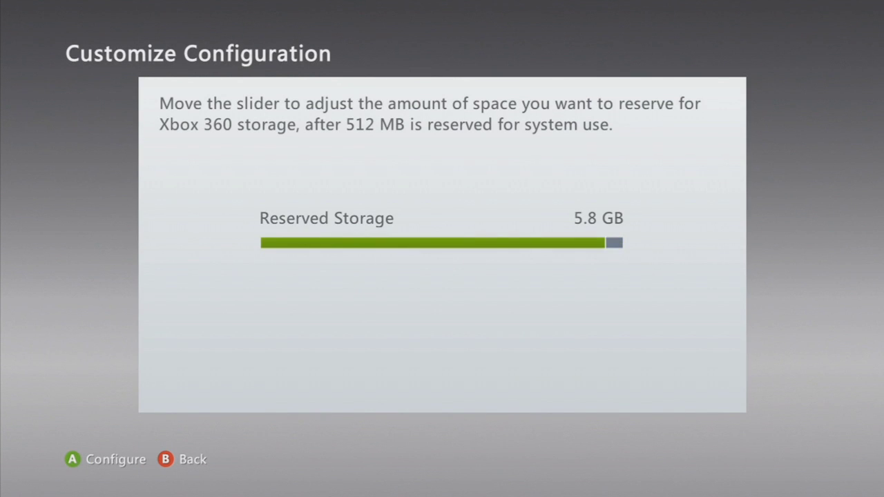
pyautogui.press('Right')
pyautogui.press('Left')
pyautogui.press('Right')
pyautogui.press('Left')
pyautogui.press('Left')
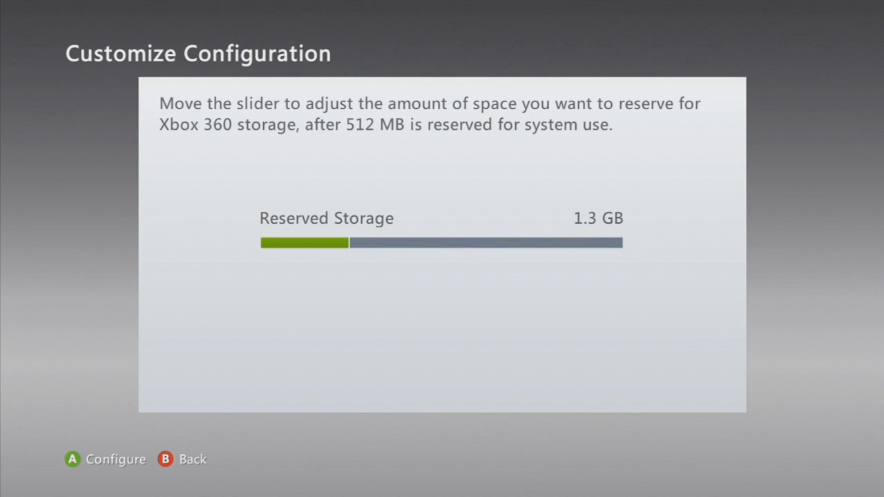
pyautogui.press('Return')
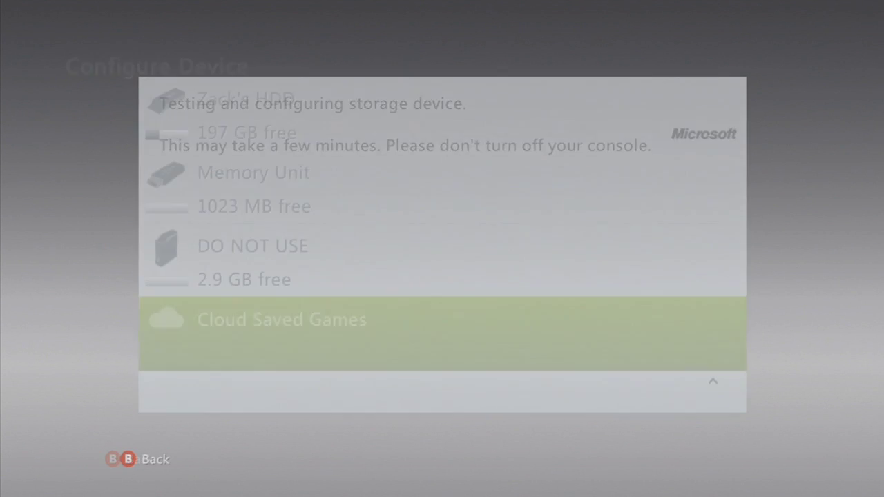
# Step: Check the profiles stored on the DO NOT USE device and return to the storage devices list
pyautogui.press('Up')
pyautogui.press('Up')
pyautogui.press('Down')
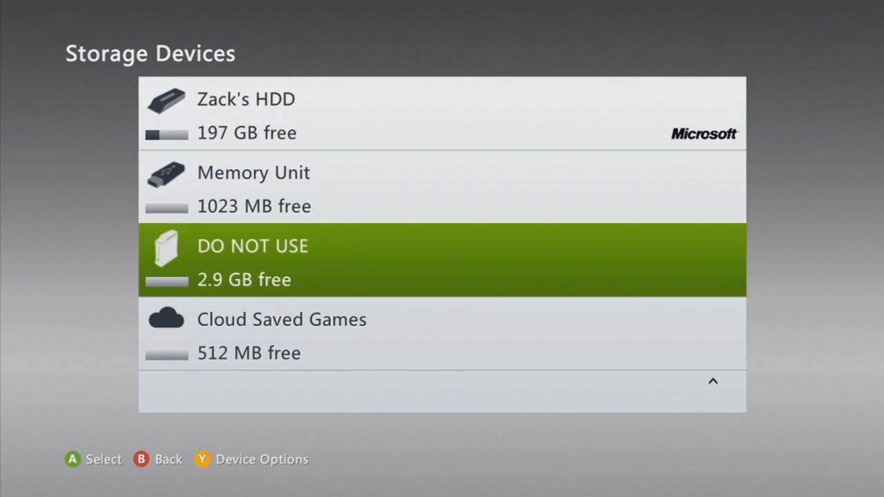
pyautogui.press('Up')
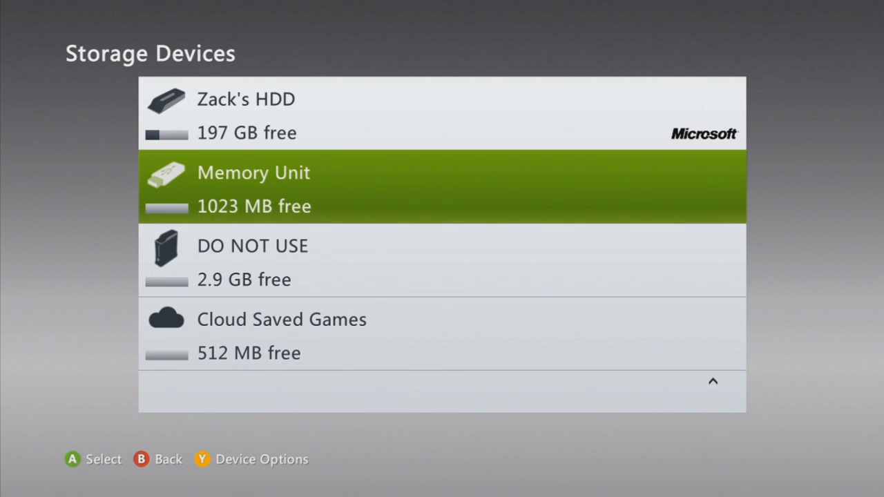
pyautogui.click(442, 260)
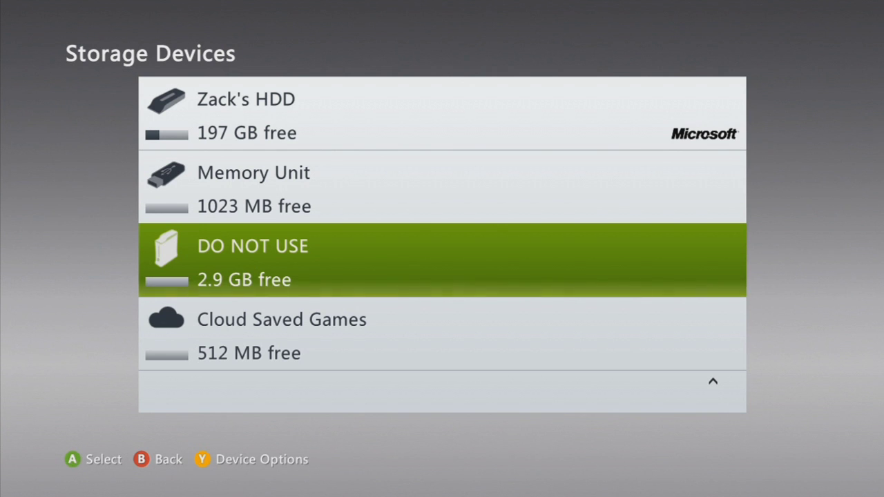
pyautogui.press('Return')
pyautogui.press('Down')
pyautogui.press('Return')
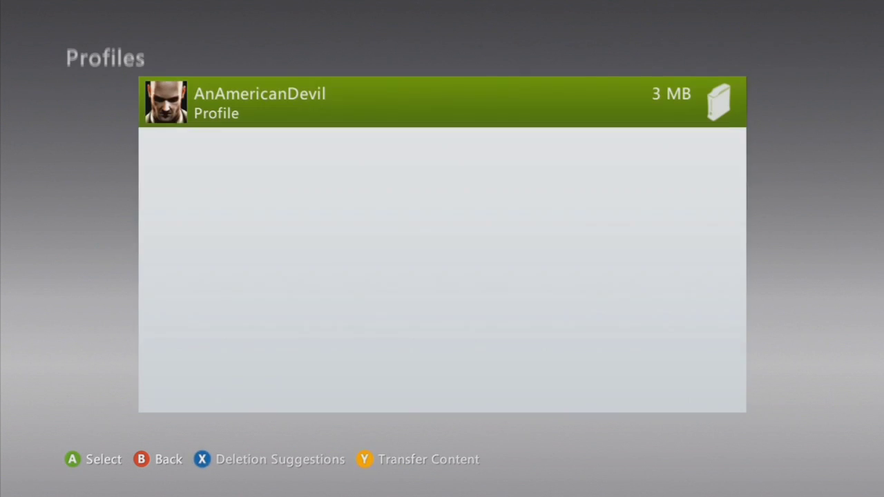
pyautogui.press('Escape')
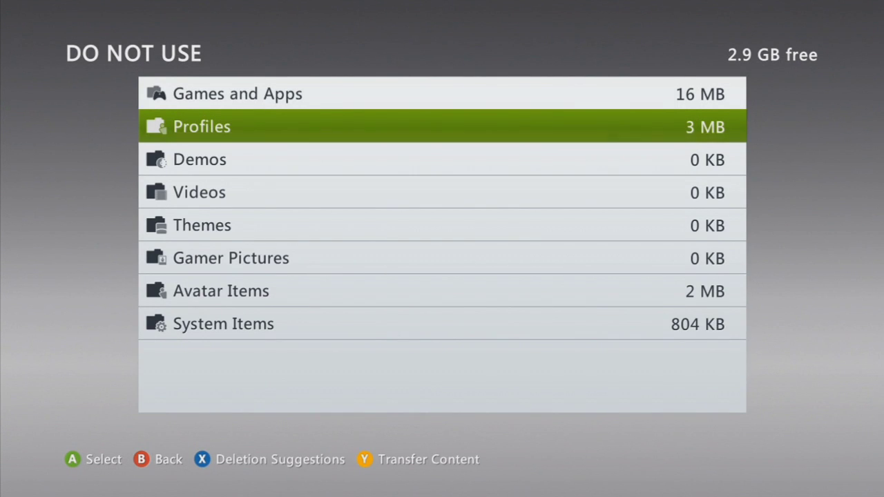
pyautogui.press('Escape')
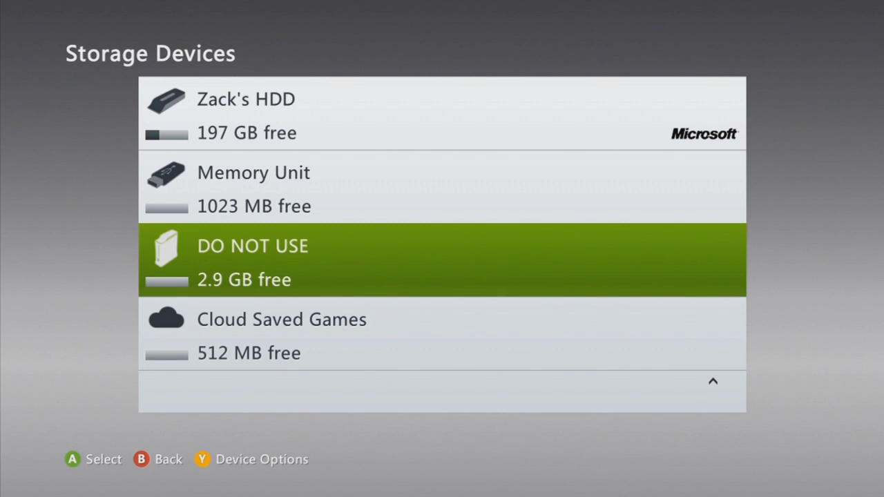
# Step: Move all content from the DO NOT USE device to the Memory Unit and finish the transfer
pyautogui.press('Up')
pyautogui.press('Down')
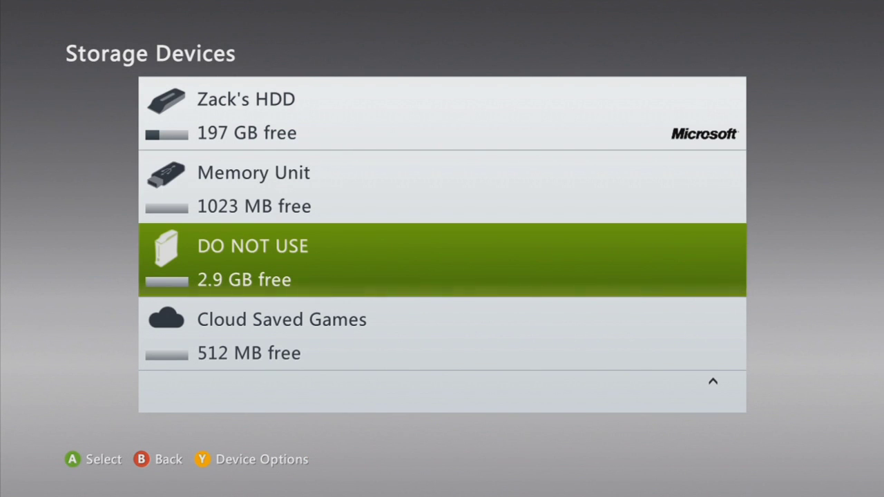
pyautogui.press('y')
pyautogui.press('Down')
pyautogui.press('Down')
pyautogui.press('Down')
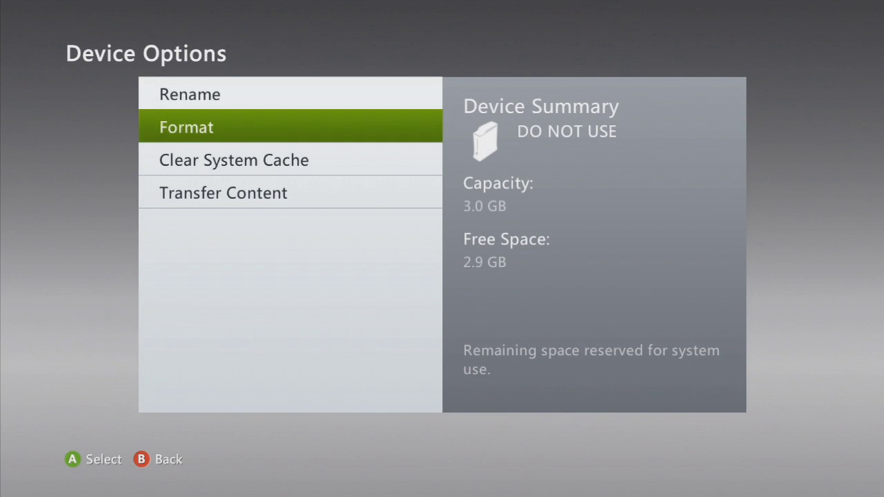
pyautogui.press('a')
pyautogui.press('a')
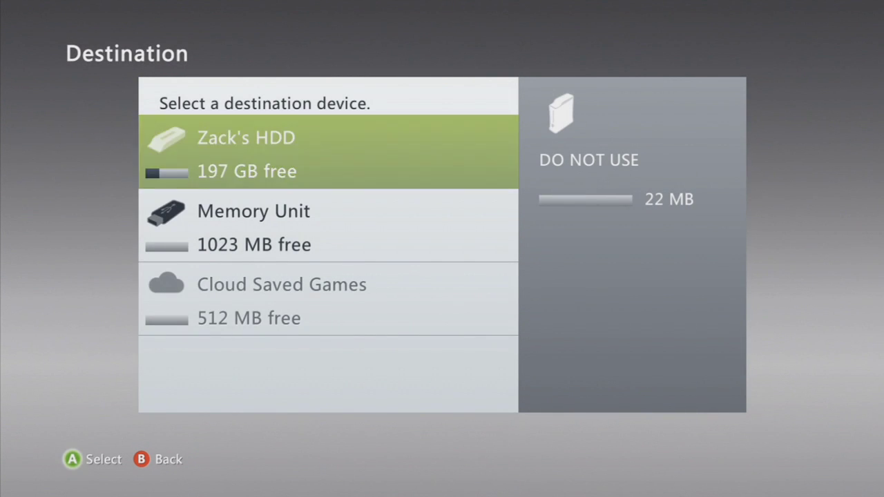
pyautogui.press('b')
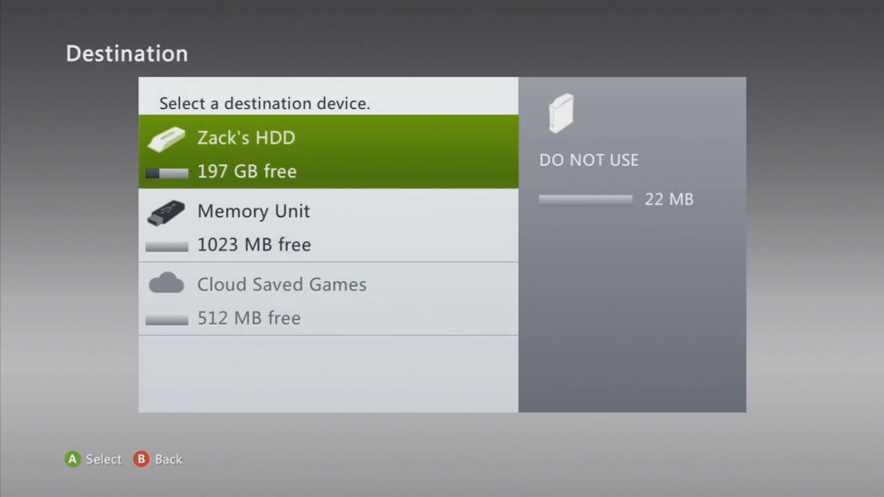
pyautogui.press('Down')
pyautogui.press('a')
pyautogui.press('a')
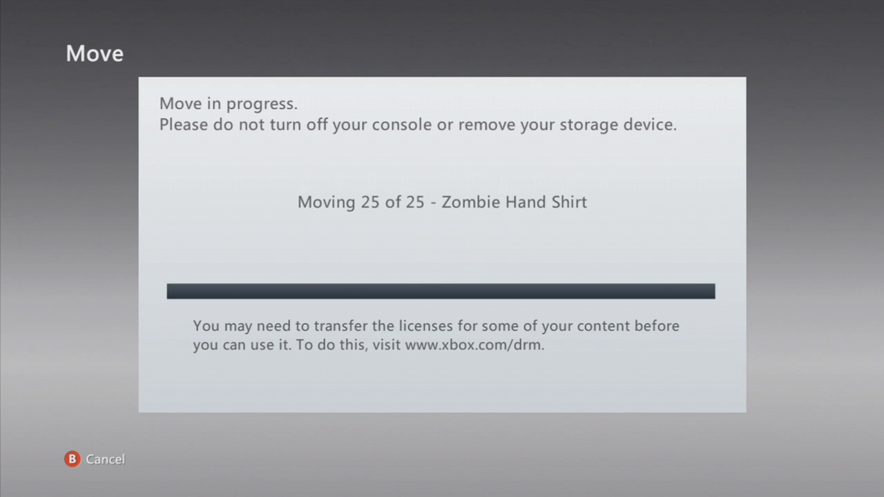
pyautogui.press('Return')
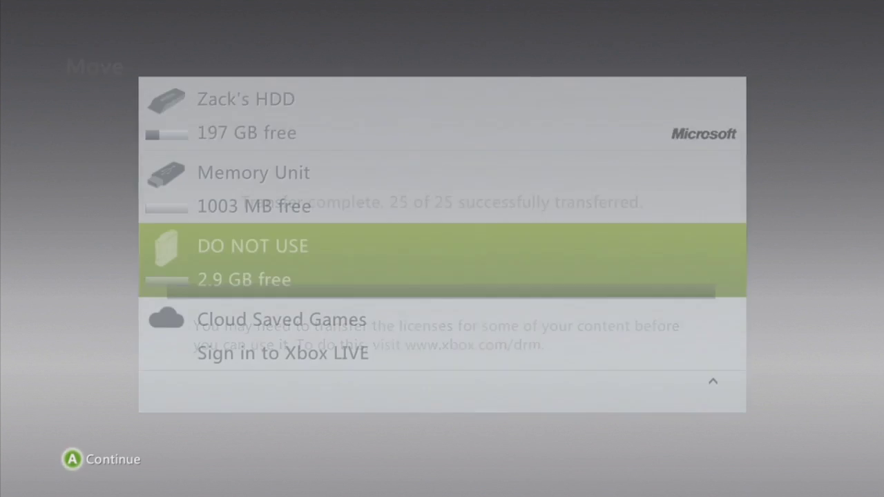
# Step: Leave the system settings and sign the current profile out of the console
pyautogui.press('Escape')
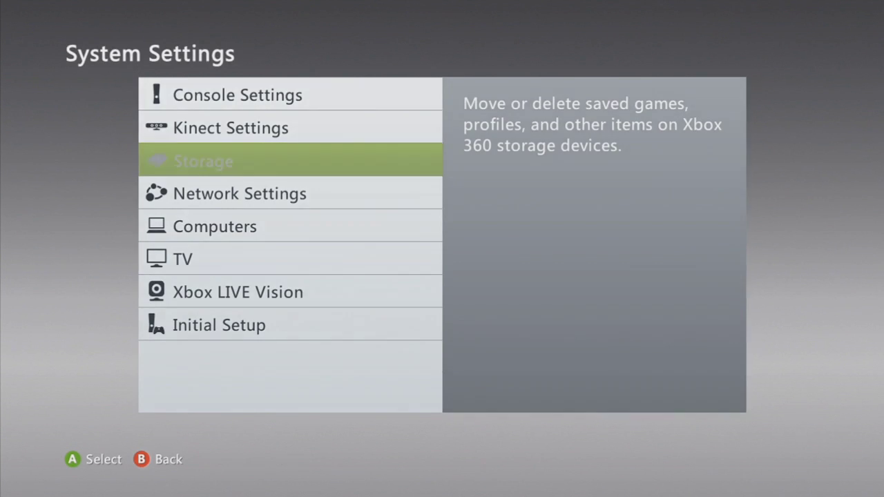
pyautogui.press('Escape')
pyautogui.press('Escape')
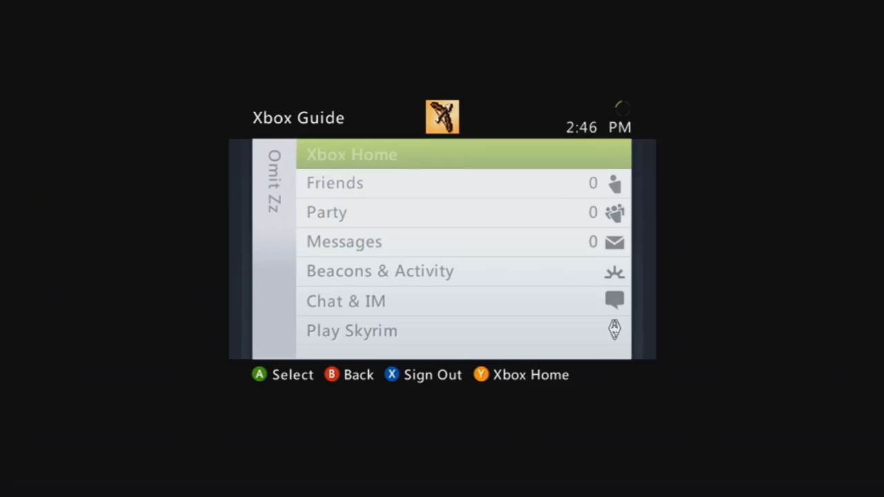
pyautogui.press('x')
pyautogui.press('Return')
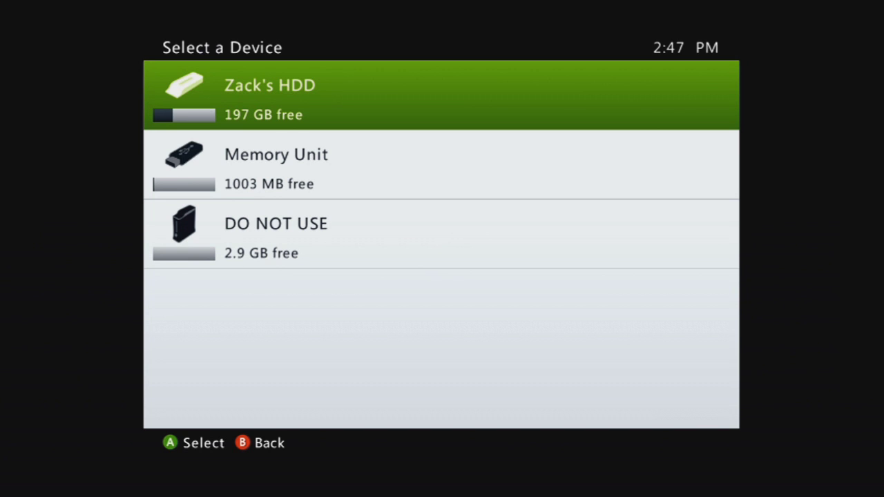
# Step: Look through the storage devices offered for downloading a profile, and close the guide without choosing one
pyautogui.press('Down')
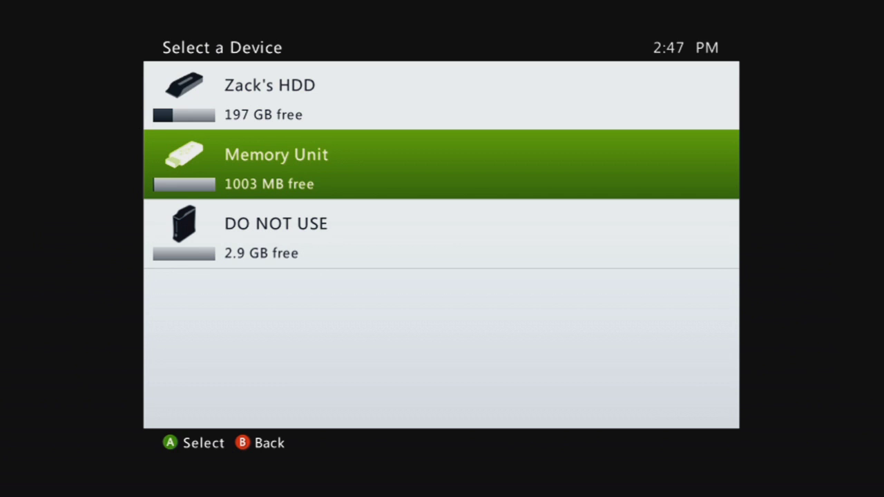
pyautogui.press('Up')
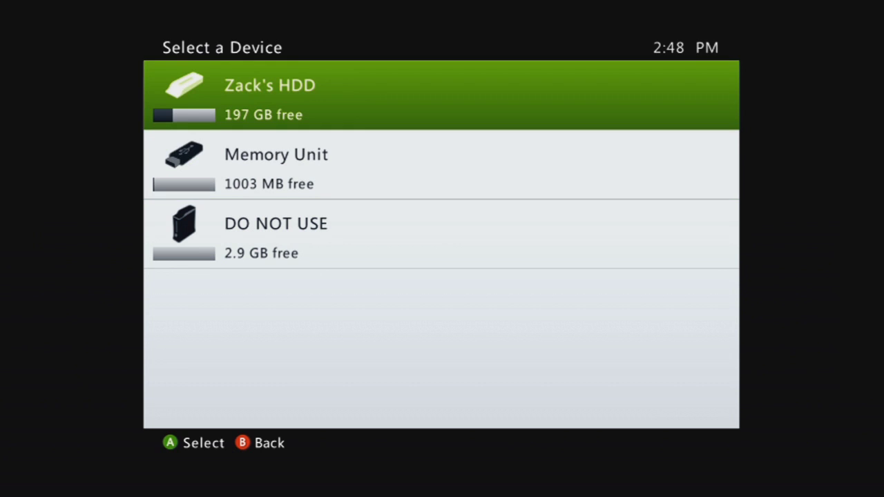
pyautogui.press('Down')
pyautogui.press('Down')
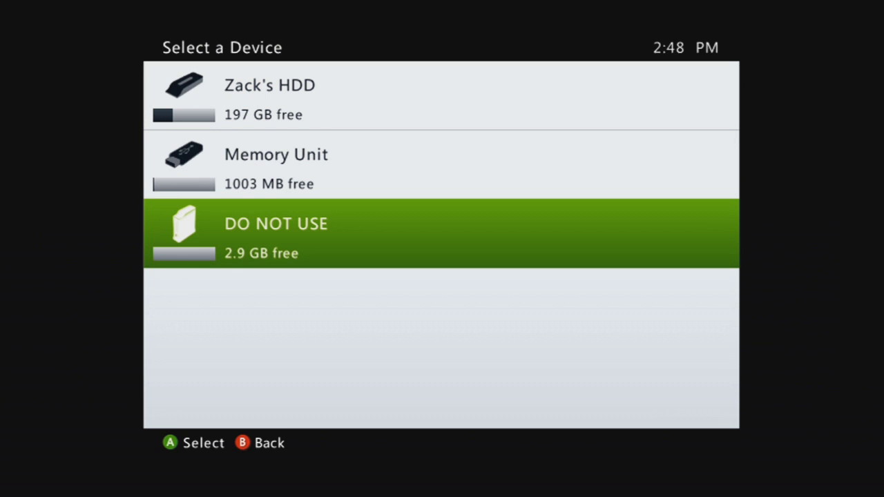
pyautogui.press('Up')
pyautogui.press('Up')
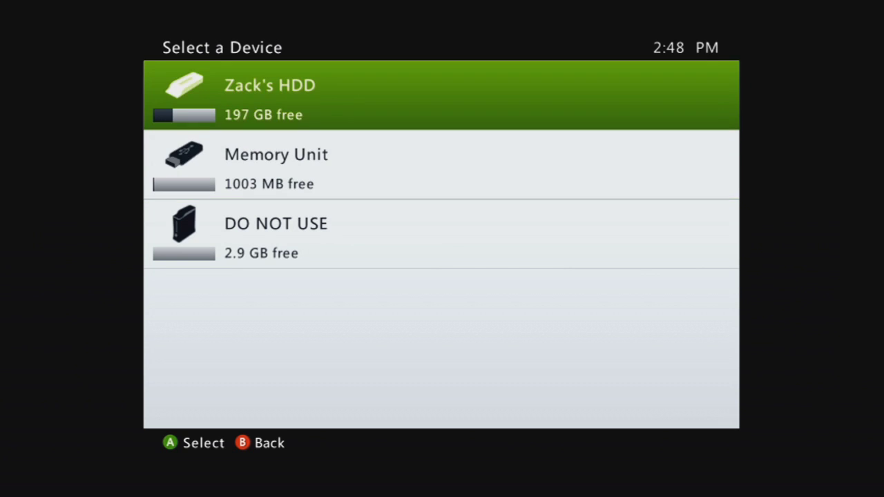
pyautogui.press('Down')
pyautogui.press('Up')
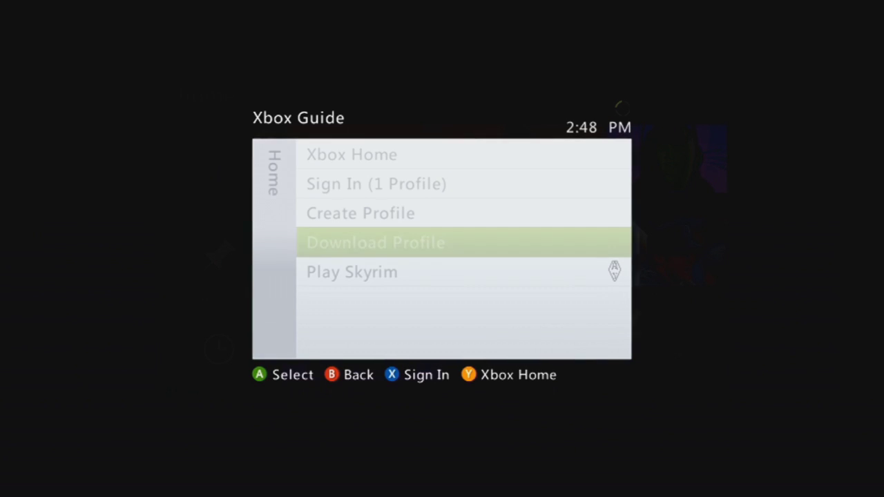
pyautogui.press('Escape')
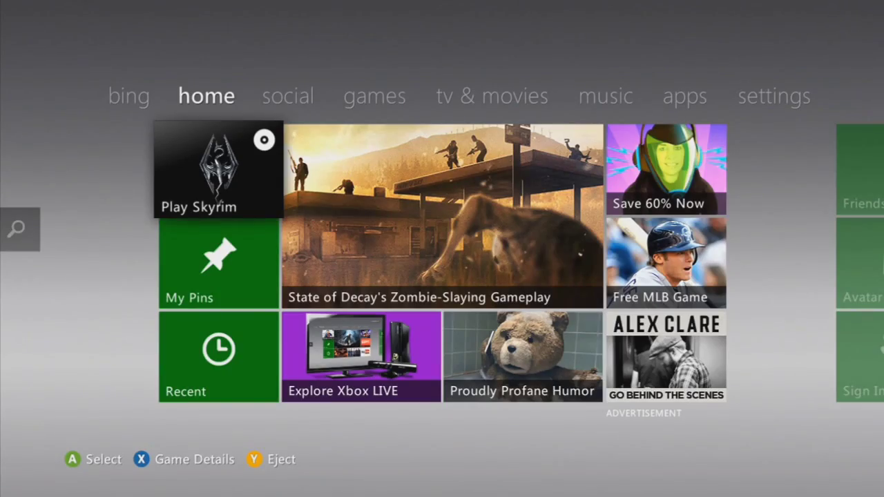
# Step: Go to the system settings from the dashboard and open the list of storage devices
pyautogui.press('Right')
pyautogui.press('Right')
pyautogui.press('Right')
pyautogui.press('Right')
pyautogui.press('Right')
pyautogui.press('Right')
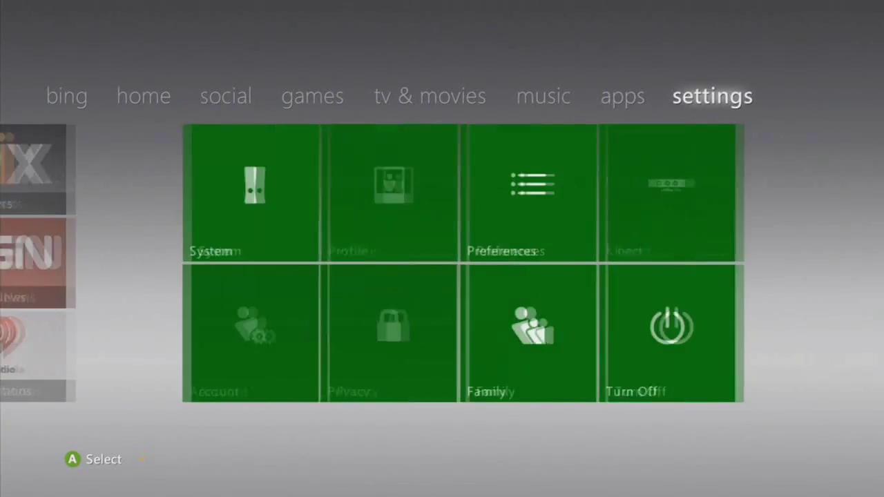
pyautogui.press('Return')
pyautogui.press('Down')
pyautogui.press('Down')
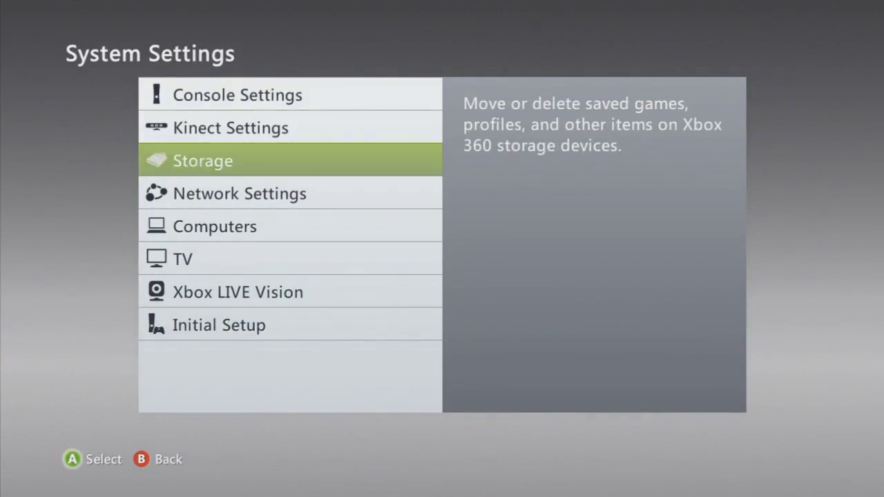
pyautogui.press('Return')
# Step: Try to move the second profile in the hard drive's Profiles folder to another storage device
pyautogui.press('Down')
pyautogui.press('Return')
pyautogui.press('Down')
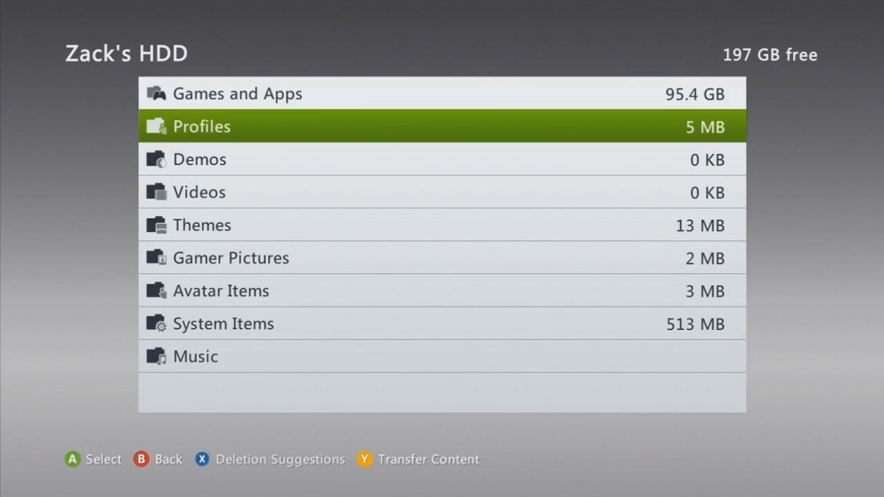
pyautogui.press('Return')
pyautogui.press('Down')
pyautogui.press('Return')
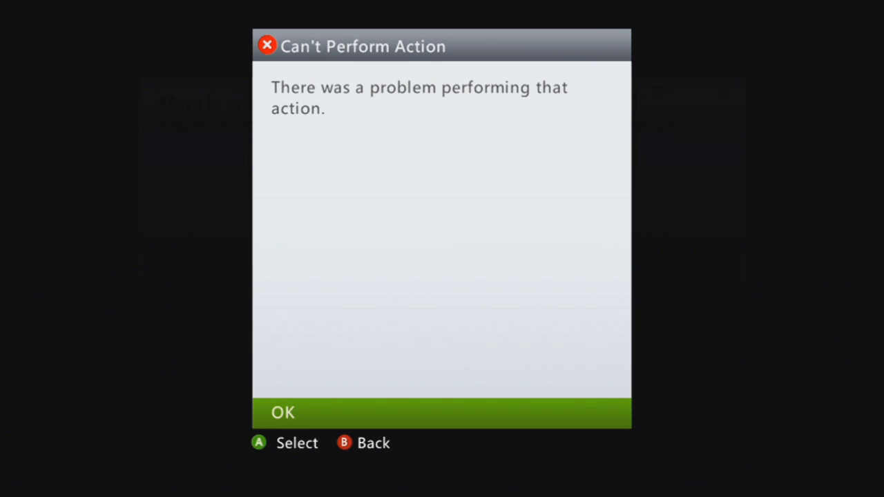
pyautogui.press('Return')
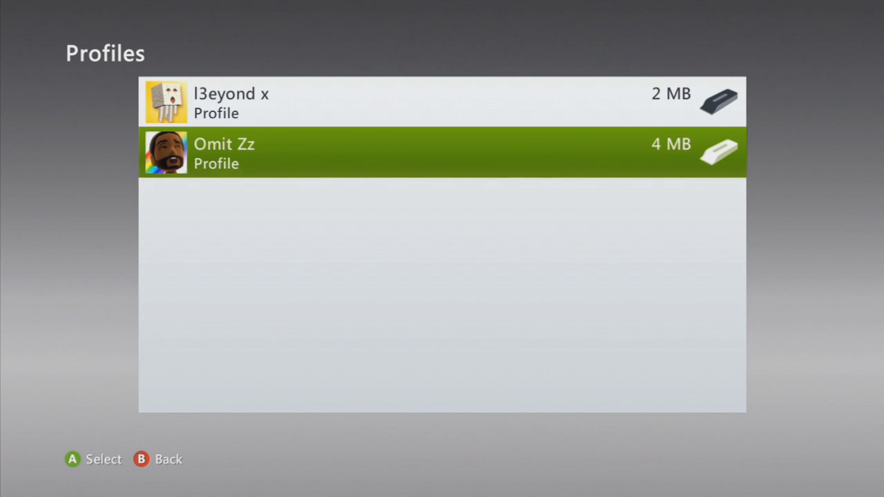
# Step: Leave the hard drive's content and the storage settings, returning to the dashboard's settings page
pyautogui.press('Escape')
pyautogui.press('Down')
pyautogui.press('Down')
pyautogui.press('Escape')
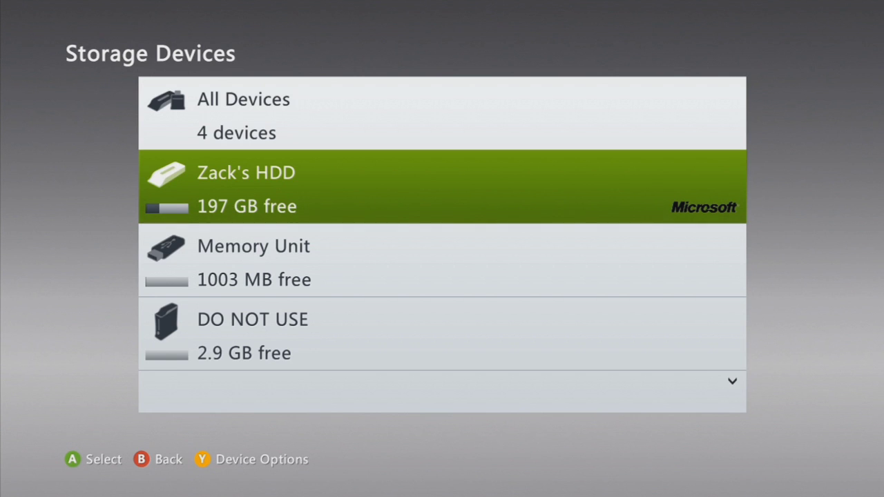
pyautogui.press('Escape')
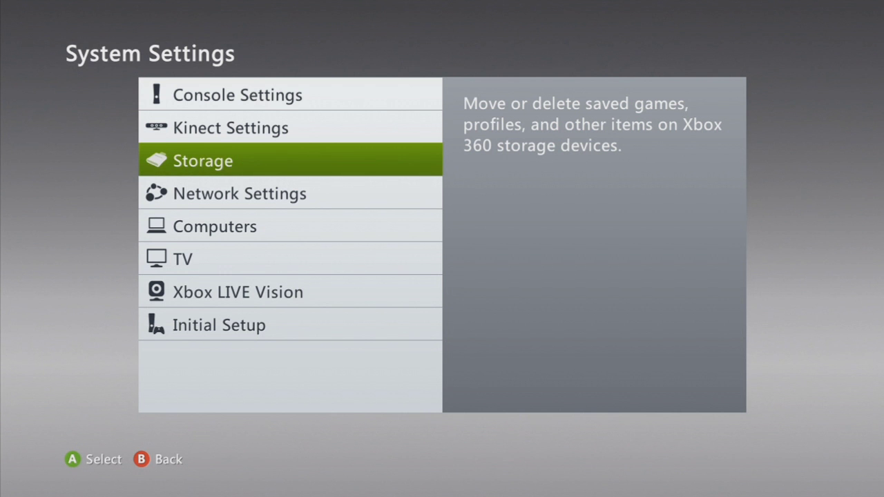
pyautogui.press('Escape')
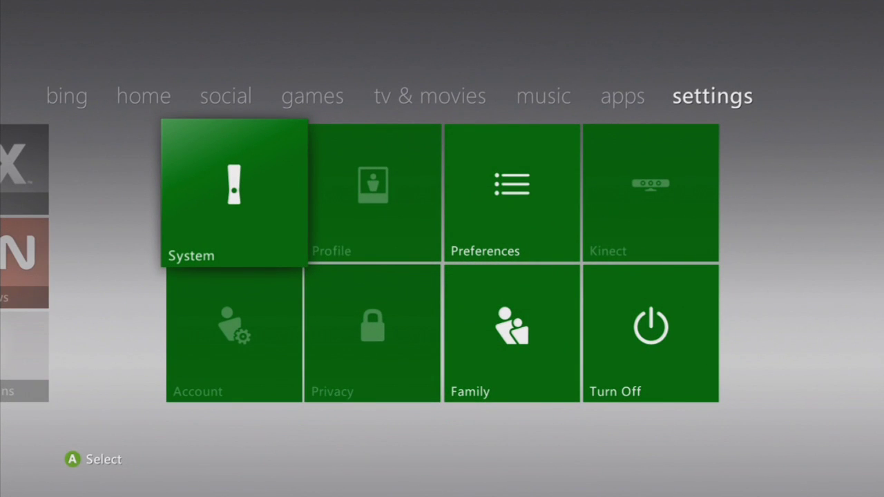